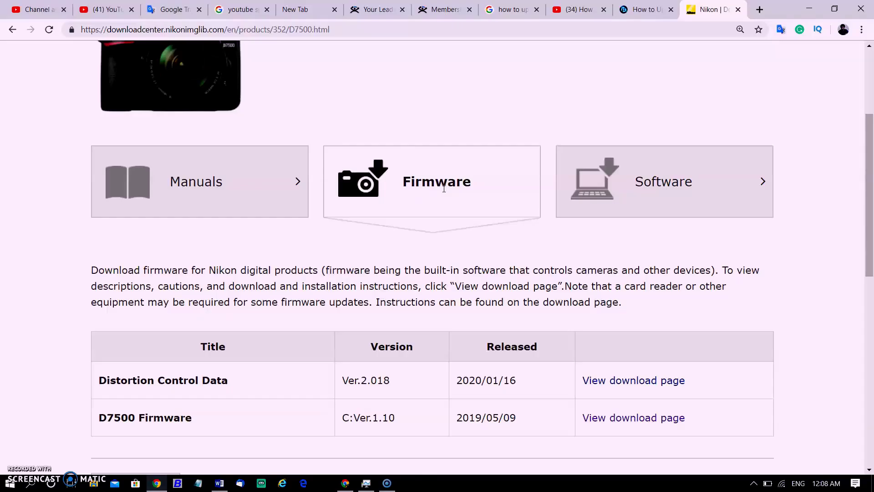
scroll(409, 178, "down", 3)
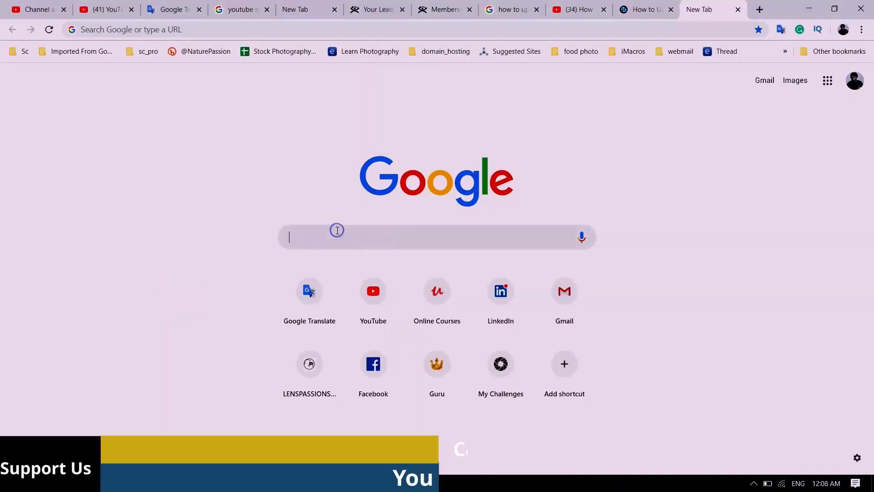
Search the web for the Nikon Download Center and open its site.
type("Nik")
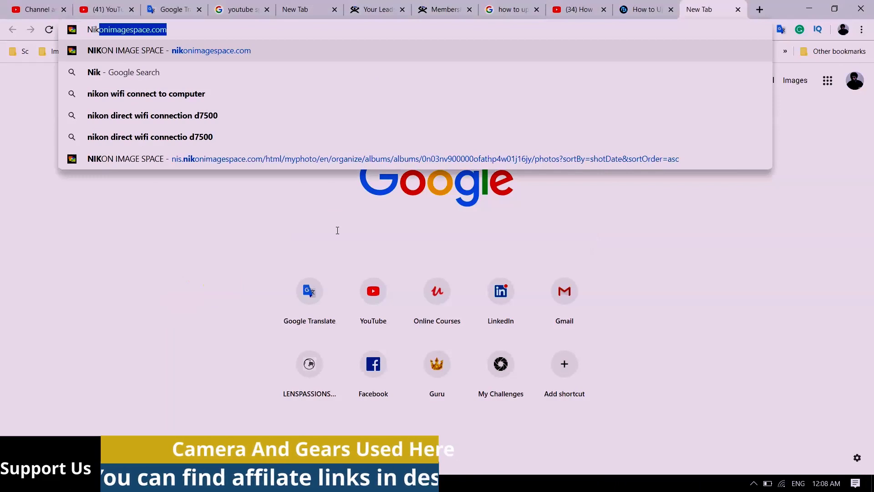
type("on down")
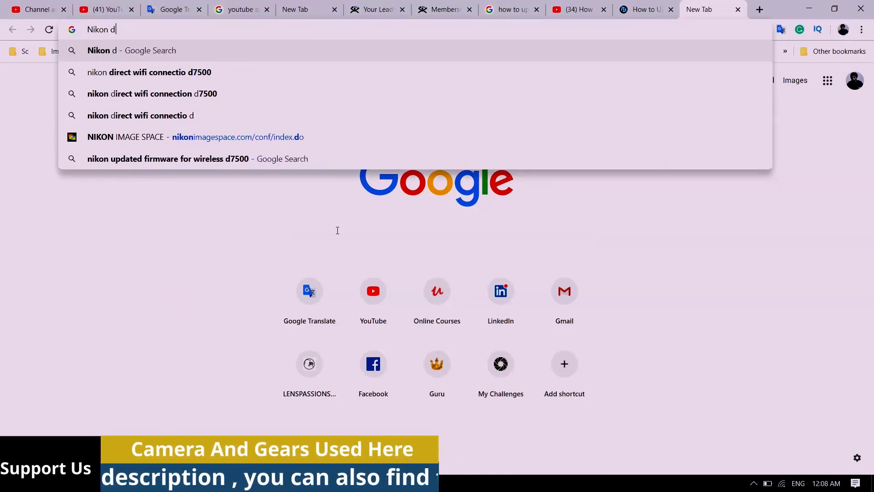
key("Down")
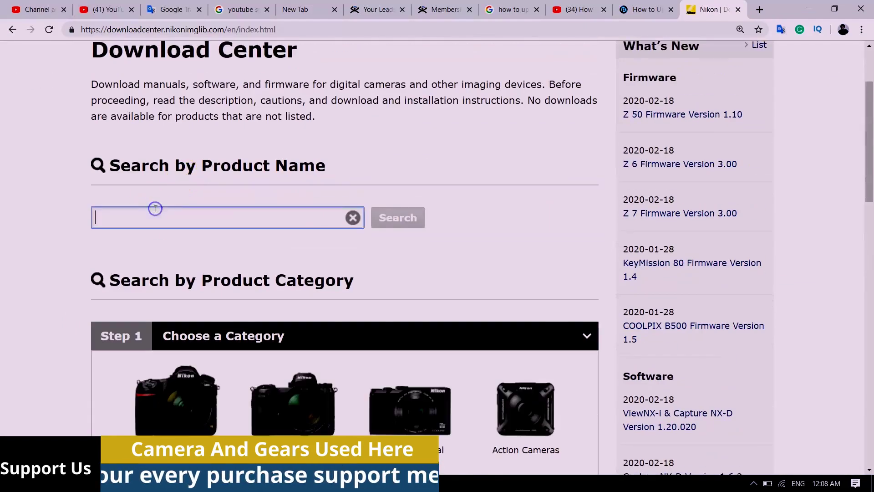
Search the Download Center by product name for D7500 and open that camera's product page.
scroll(163, 255, "down", 3)
scroll(174, 309, "down", 2)
scroll(190, 218, "up", 2)
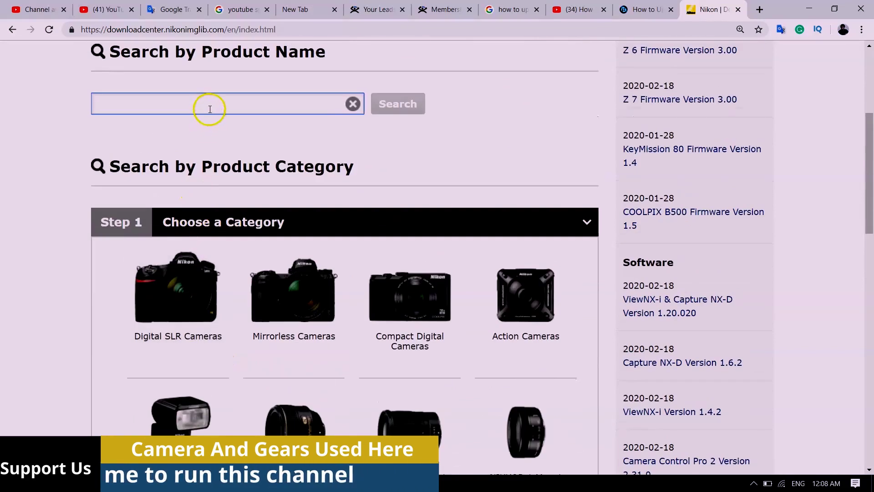
type("d")
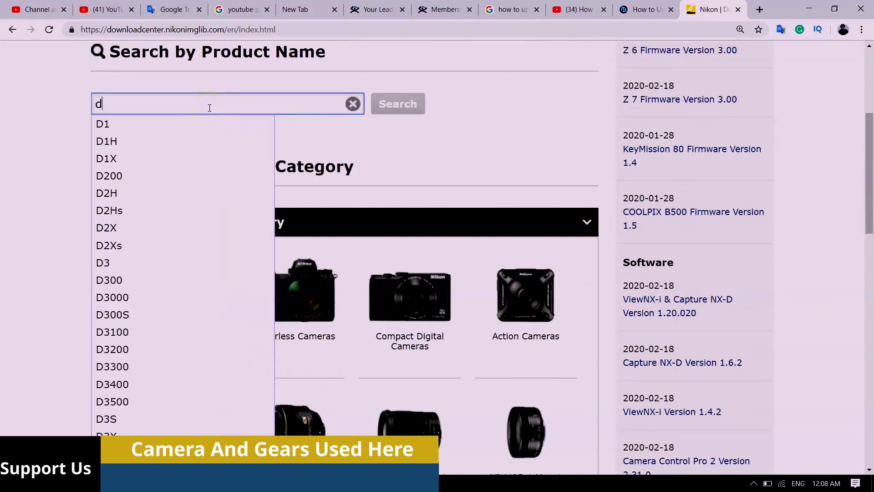
type("7500")
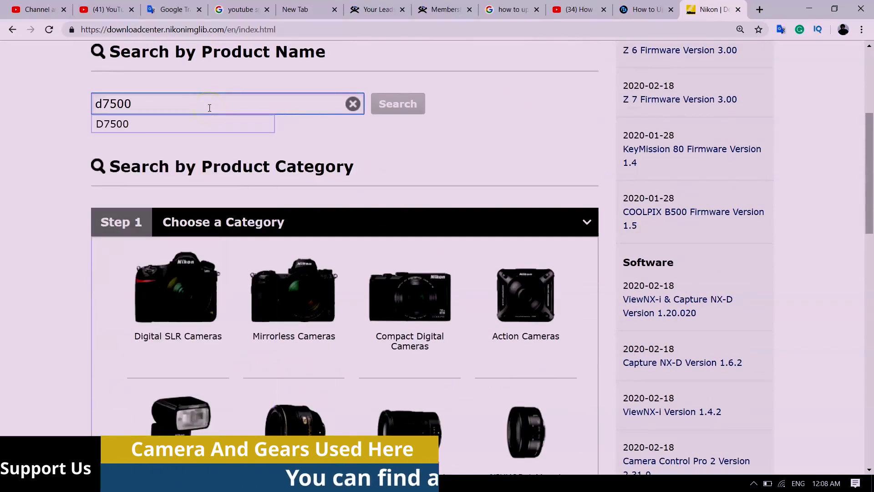
left_click(168, 125)
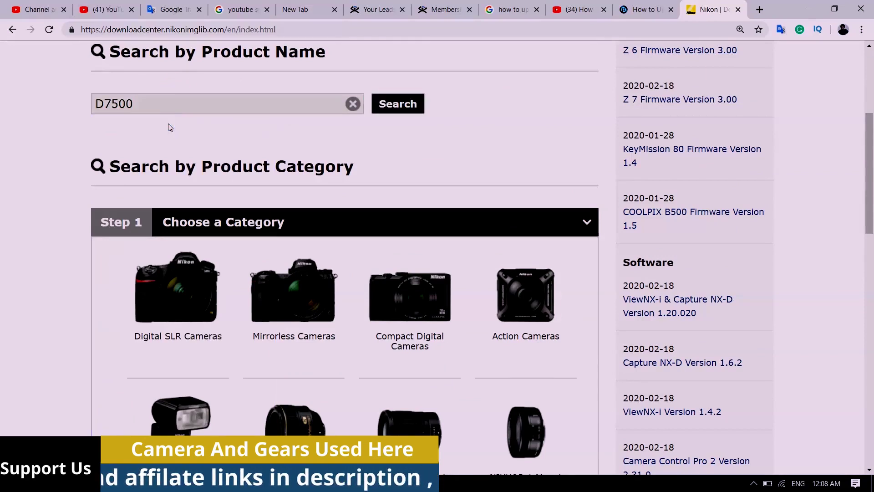
left_click(386, 102)
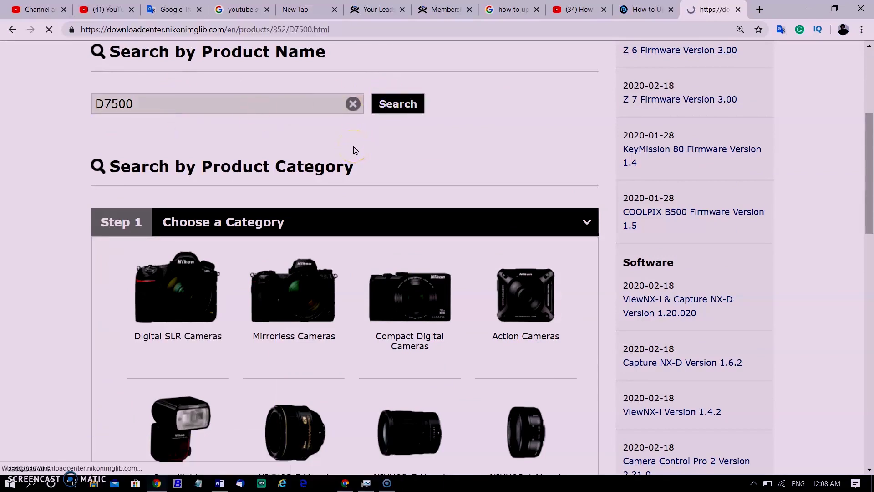
Show the D7500's firmware downloads and open the download page for Distortion Control Data.
scroll(223, 159, "down", 3)
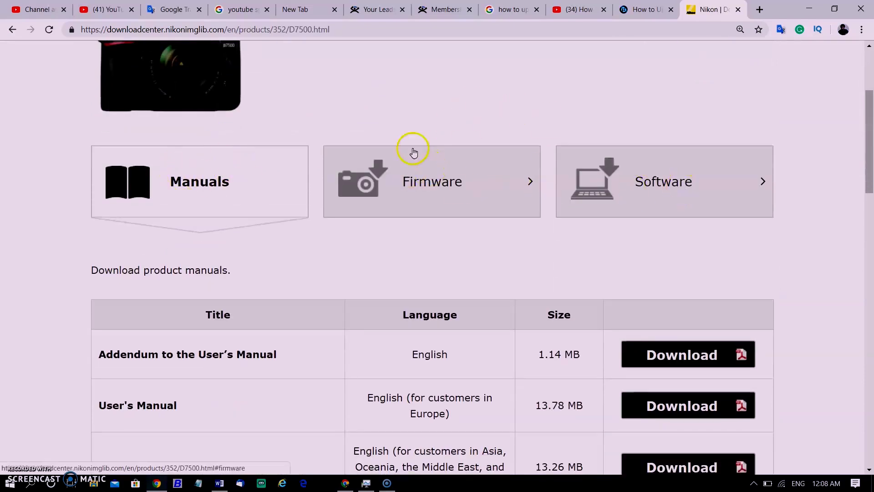
left_click(444, 188)
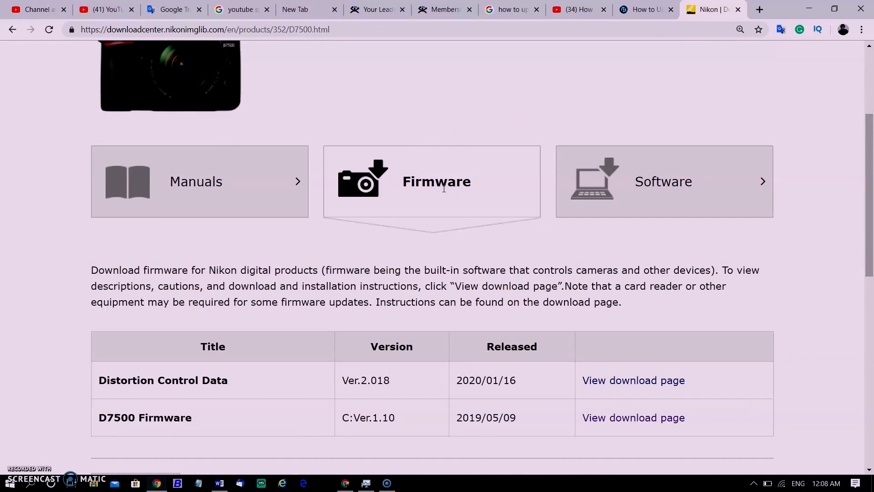
scroll(388, 166, "down", 3)
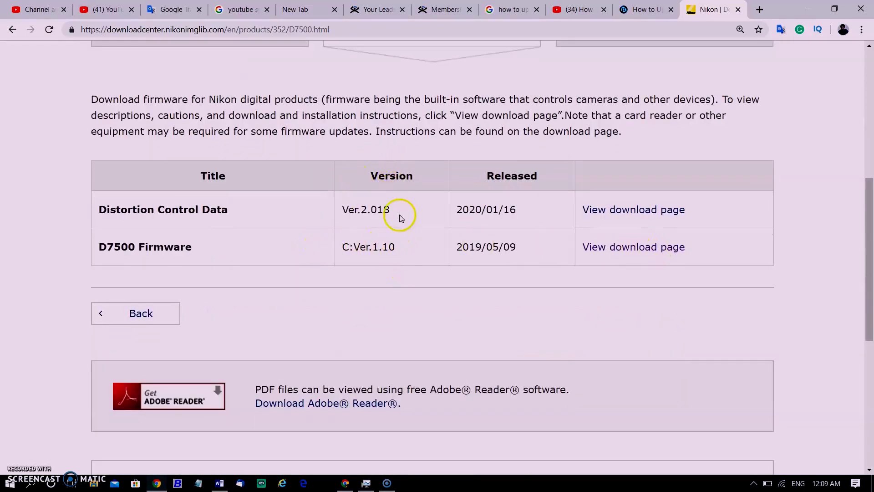
scroll(377, 219, "up", 1)
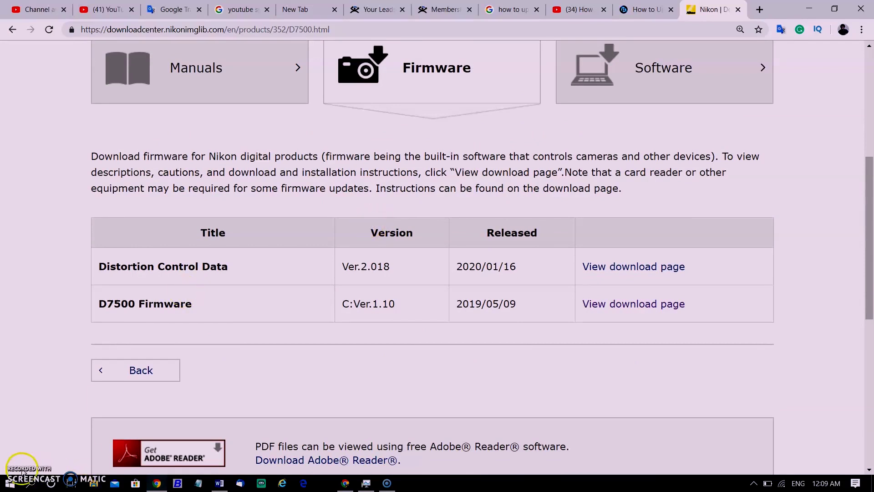
scroll(108, 319, "up", 1)
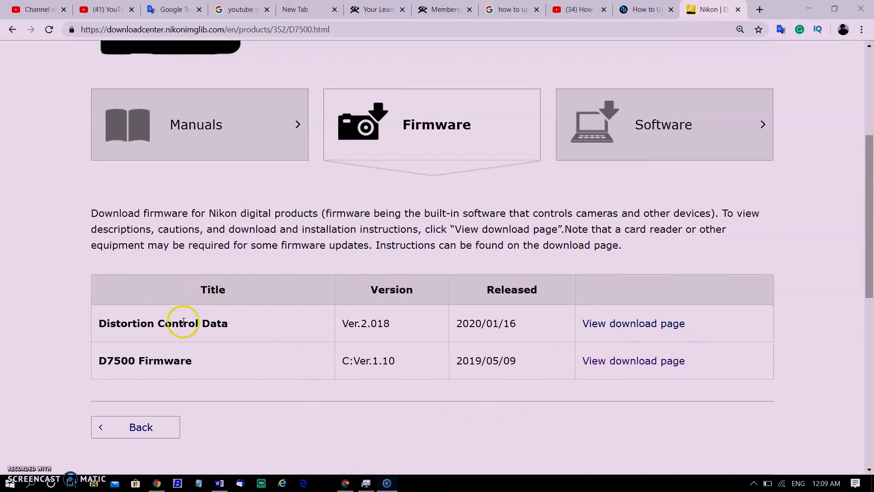
left_click(661, 325)
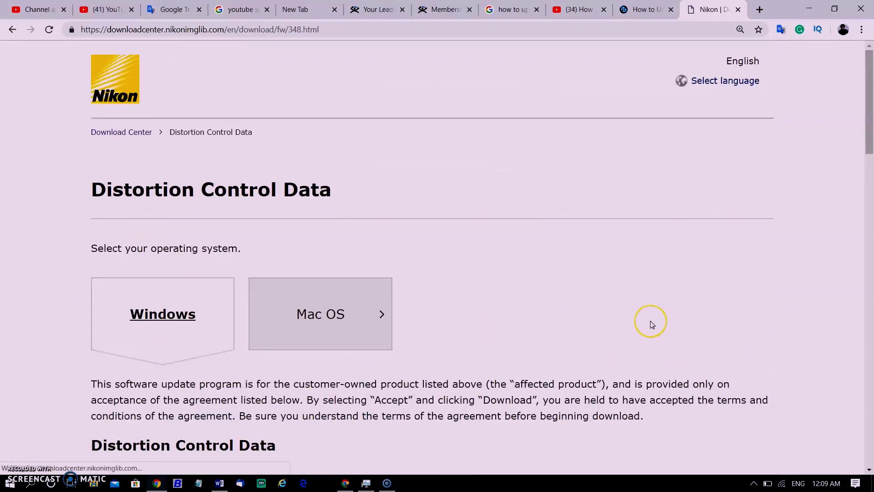
Review the Windows update notes, accept the End User License Agreement and download F-DCDATA-2018W.exe.
scroll(197, 263, "down", 2)
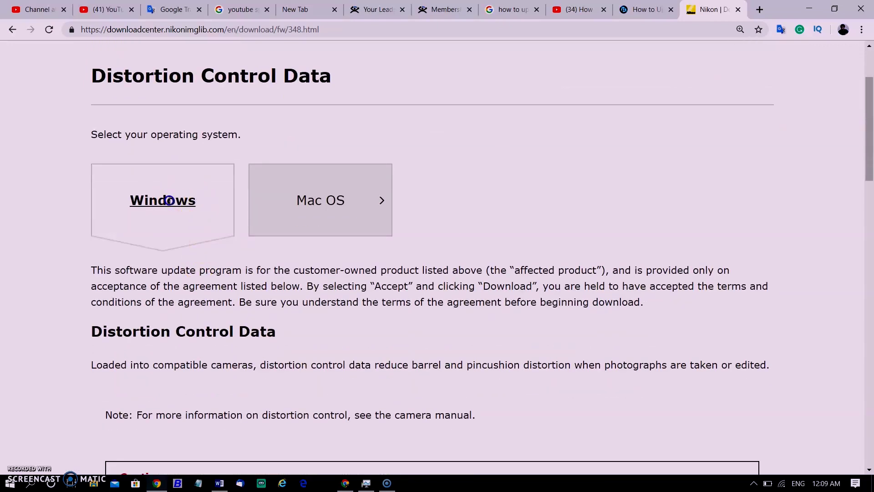
scroll(206, 245, "down", 3)
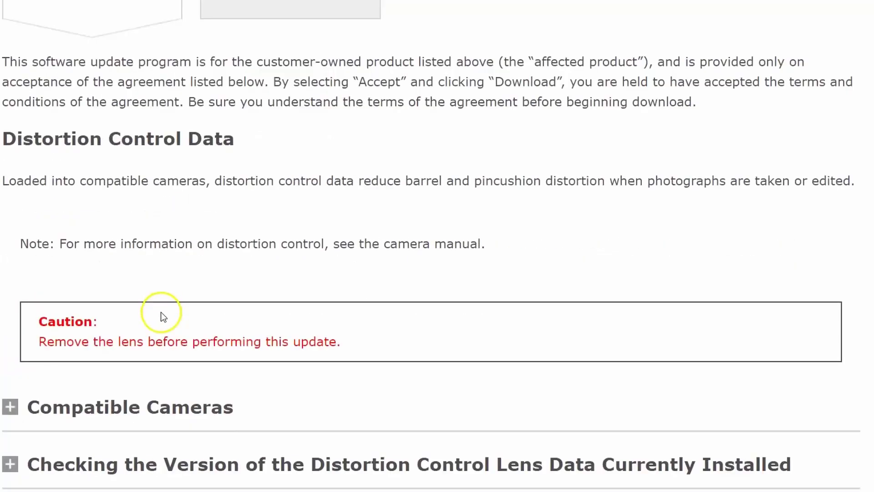
scroll(160, 313, "down", 2)
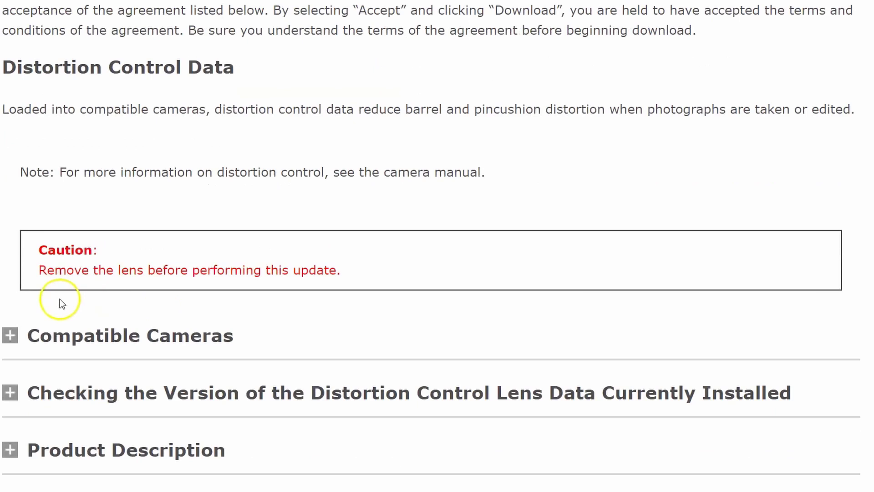
scroll(109, 302, "up", 4)
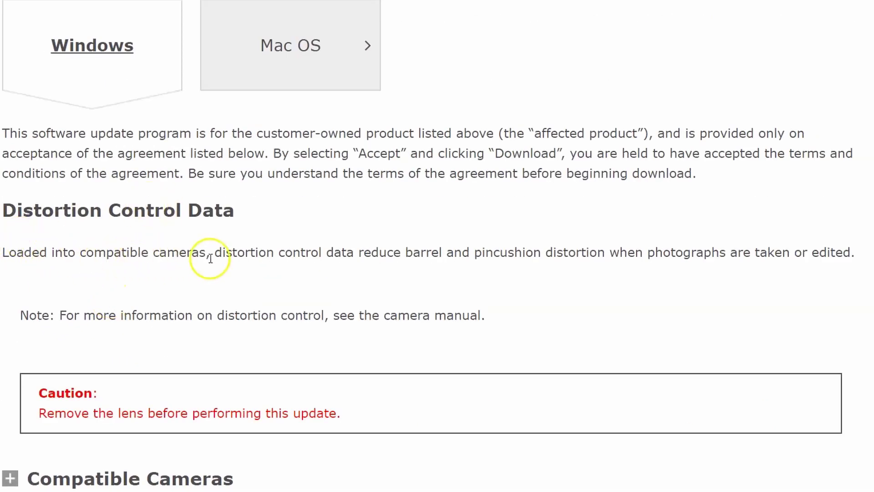
scroll(115, 236, "down", 10)
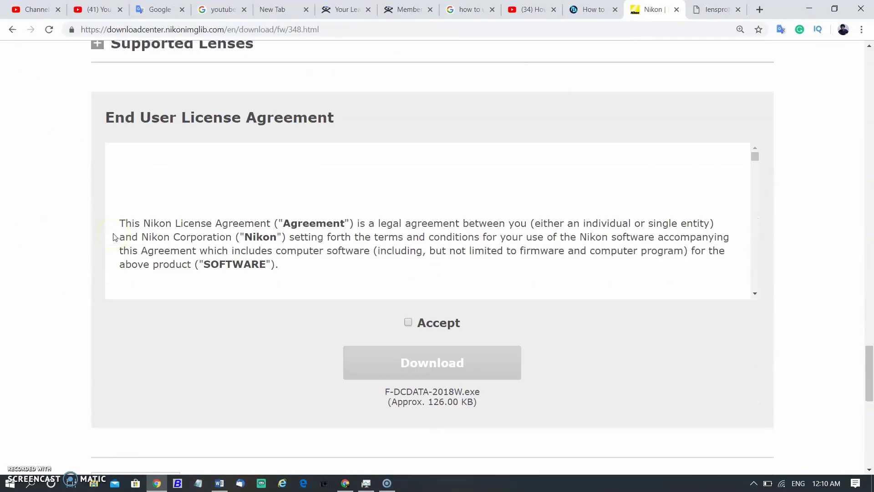
left_click(408, 312)
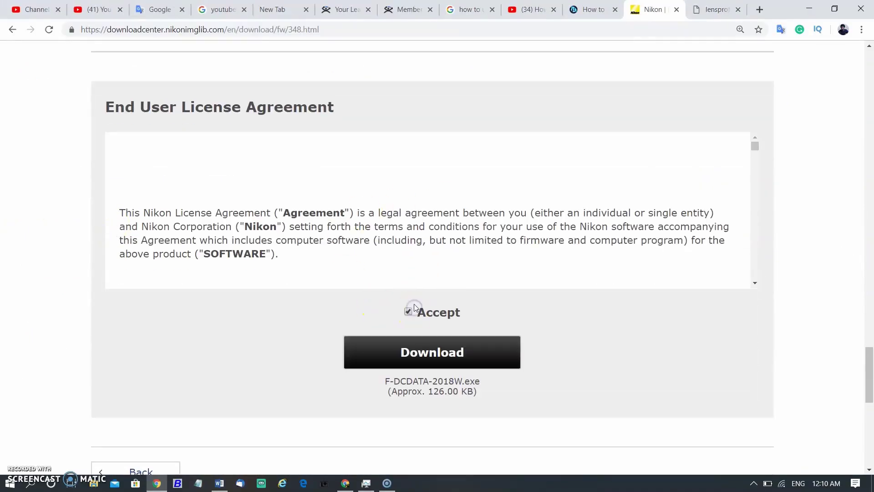
left_click(459, 358)
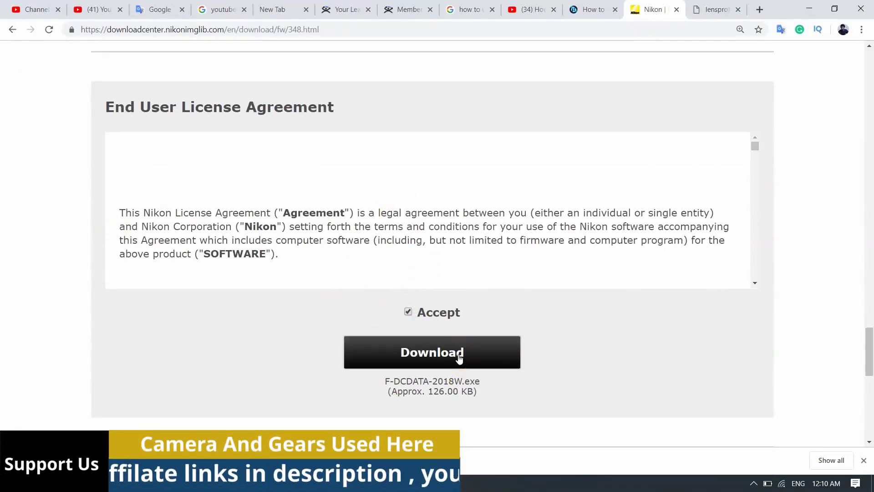
Show the downloaded F-DCDATA-2018W.exe in the Downloads folder and cut it.
scroll(273, 319, "down", 3)
left_click(98, 460)
left_click(161, 421)
right_click(198, 111)
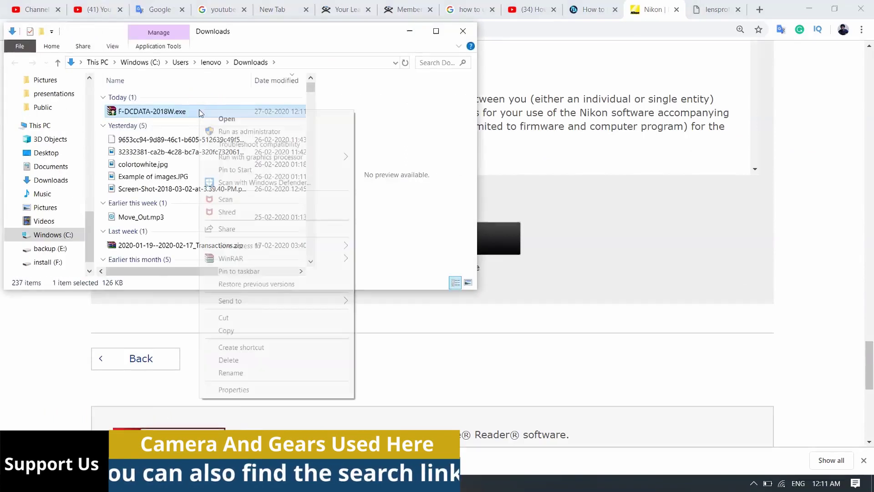
left_click(212, 310)
Place the downloaded file in a new folder named d7500newupdate inside nikon\d7500update on the install (F:) drive.
left_click(54, 262)
scroll(146, 137, "down", 5)
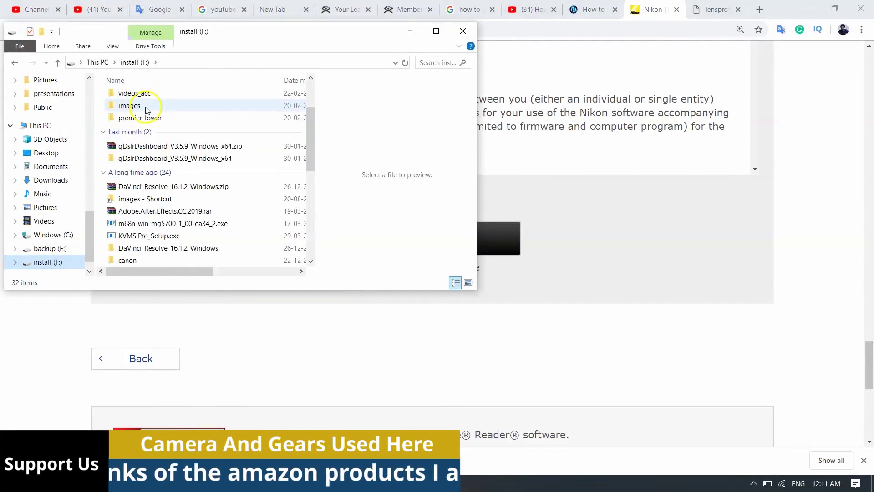
double_click(132, 163)
double_click(143, 99)
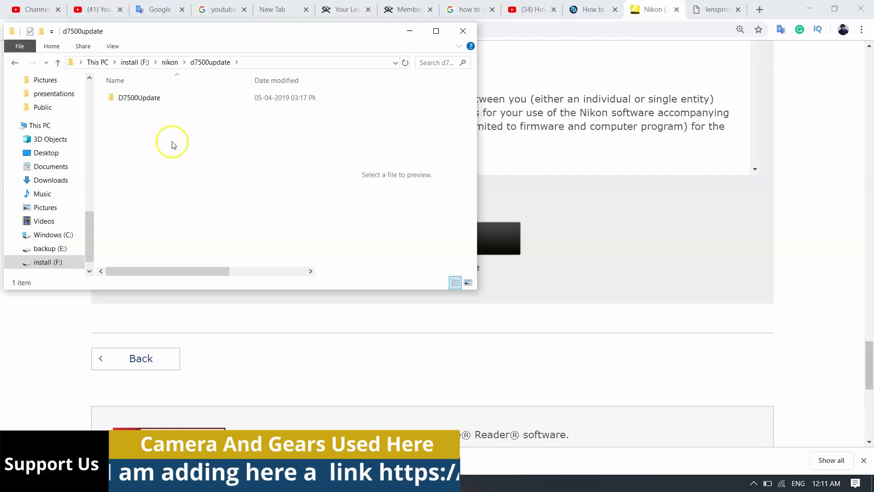
right_click(175, 151)
left_click(216, 232)
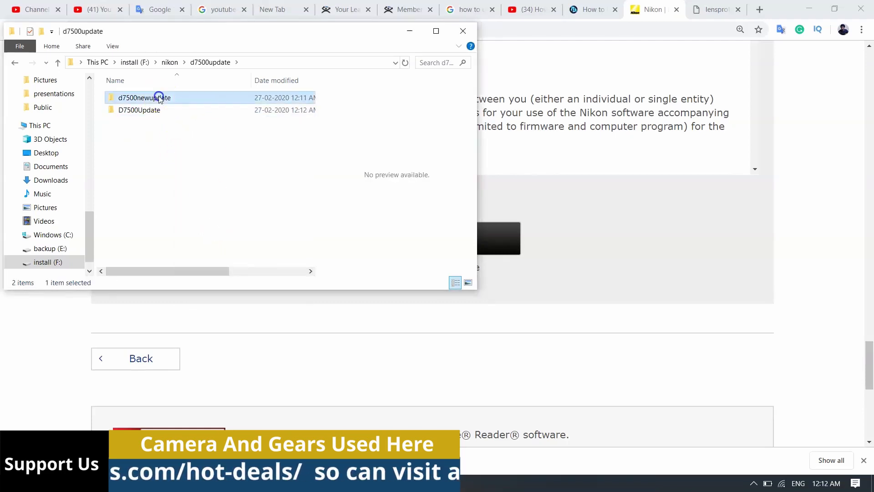
Run F-DCDATA-2018W.exe from d7500newupdate as administrator to extract it, and check the contents of the DCDATAUpdate folder.
double_click(159, 96)
left_click(159, 98)
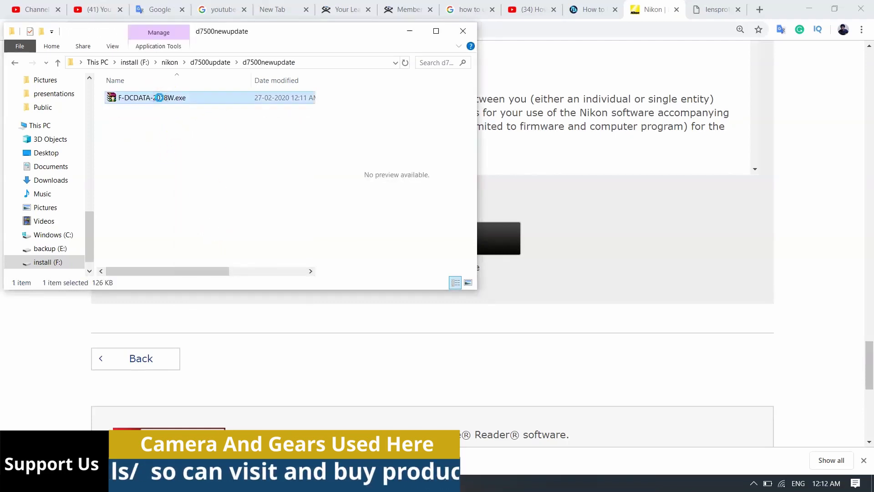
right_click(160, 101)
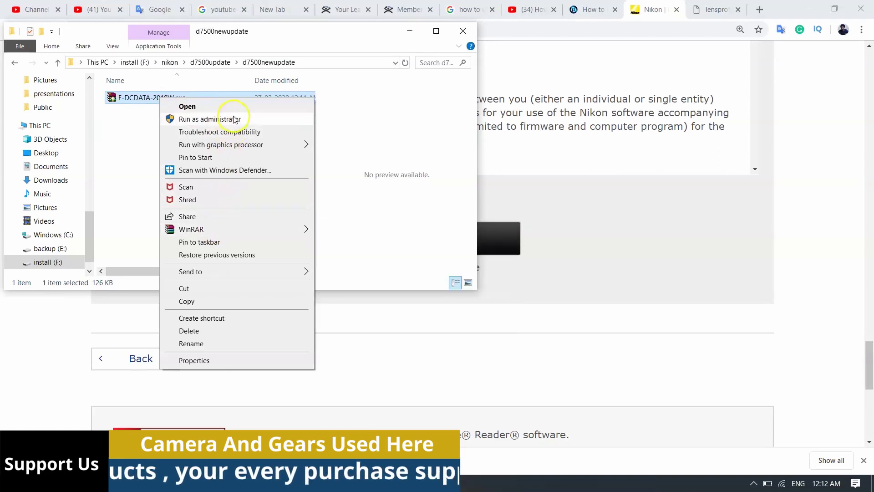
left_click(234, 119)
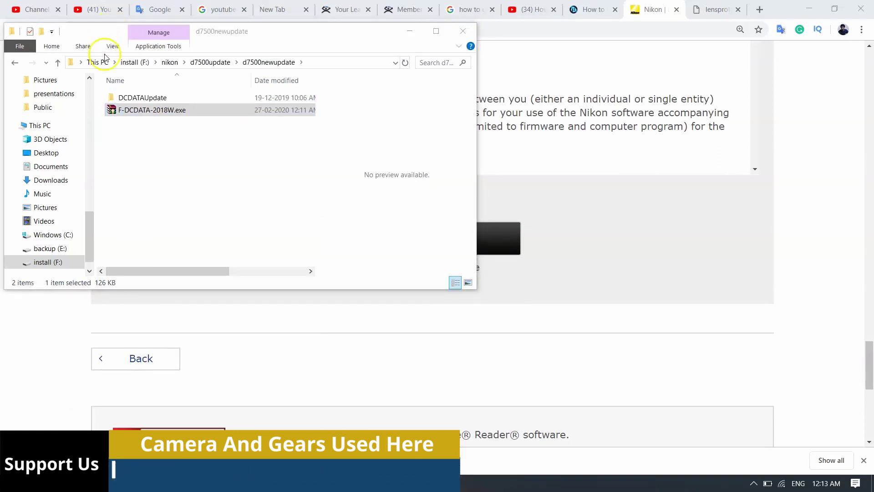
double_click(142, 97)
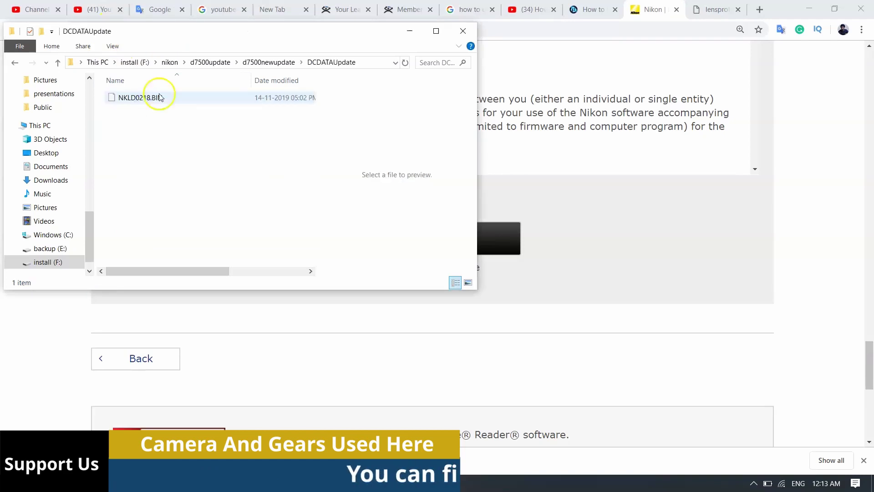
left_click(261, 63)
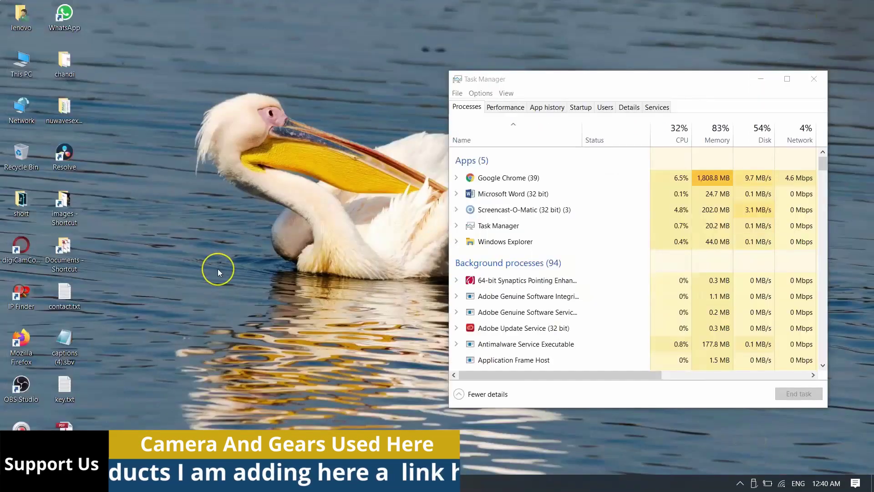
Open the NIKON D7500 (G:) memory card in File Explorer and shift its window clear of the desktop's edge.
scroll(701, 93, "down", 5)
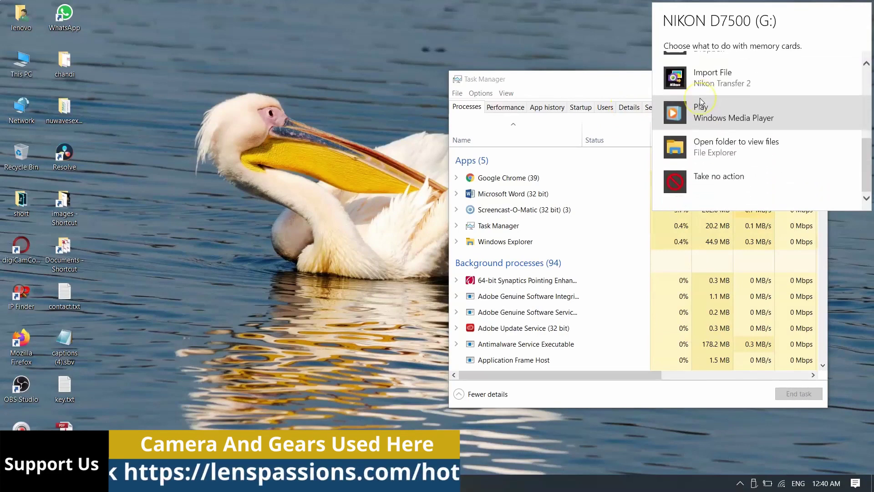
left_click(713, 147)
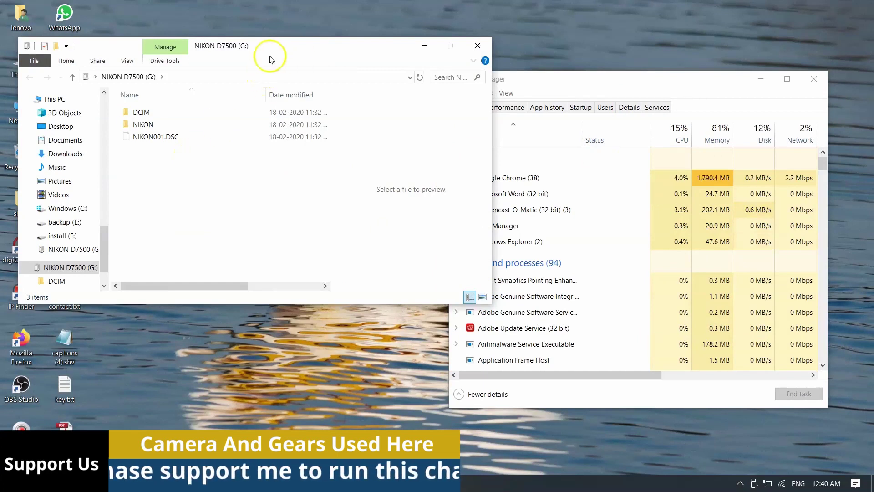
left_click_drag(266, 56, 409, 56)
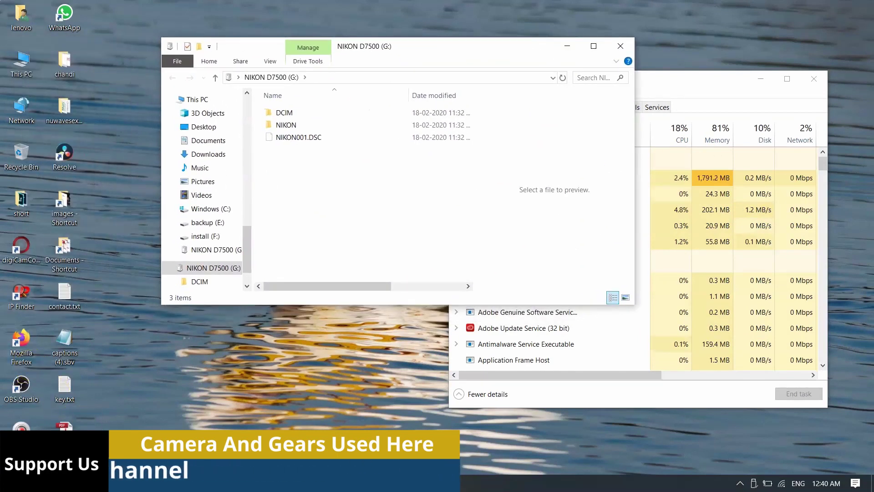
Copy NKLD0218.BIN from the DCDATAUpdate folder into the root of the NIKON D7500 (G:) memory card.
mouse_move(119, 483)
left_click(59, 417)
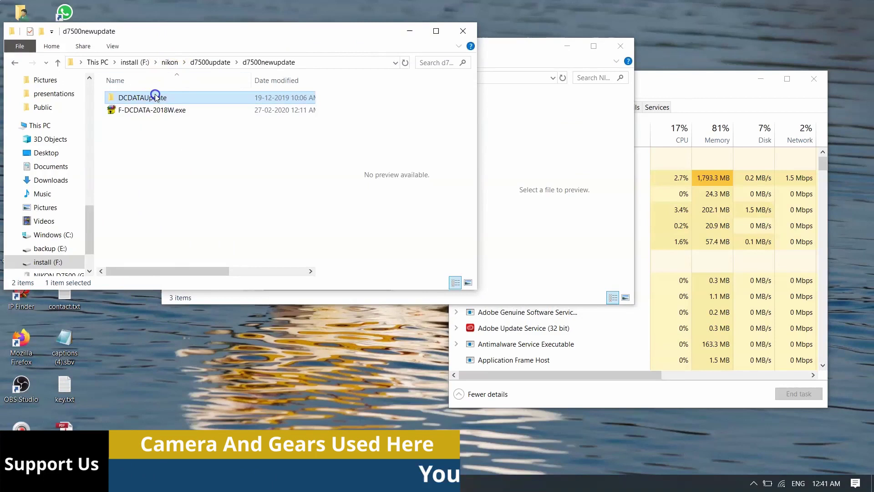
double_click(132, 92)
right_click(157, 98)
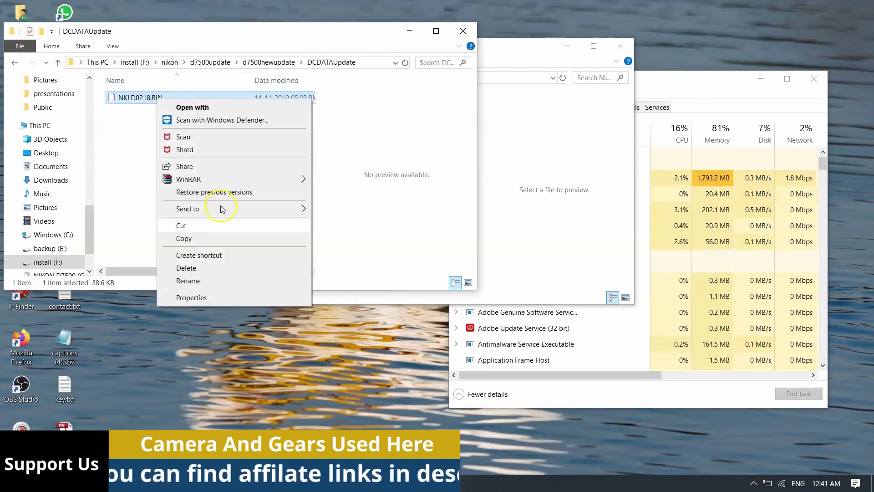
left_click(211, 237)
left_click(552, 143)
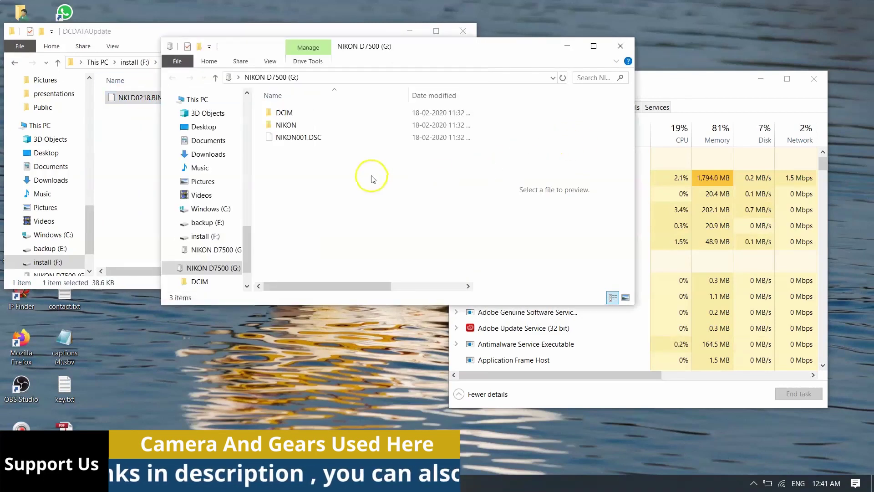
right_click(303, 169)
mouse_move(326, 203)
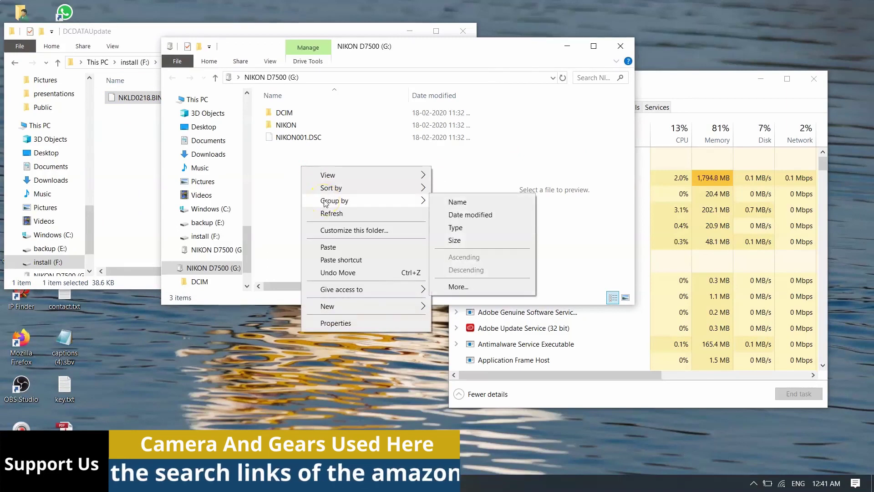
left_click(357, 248)
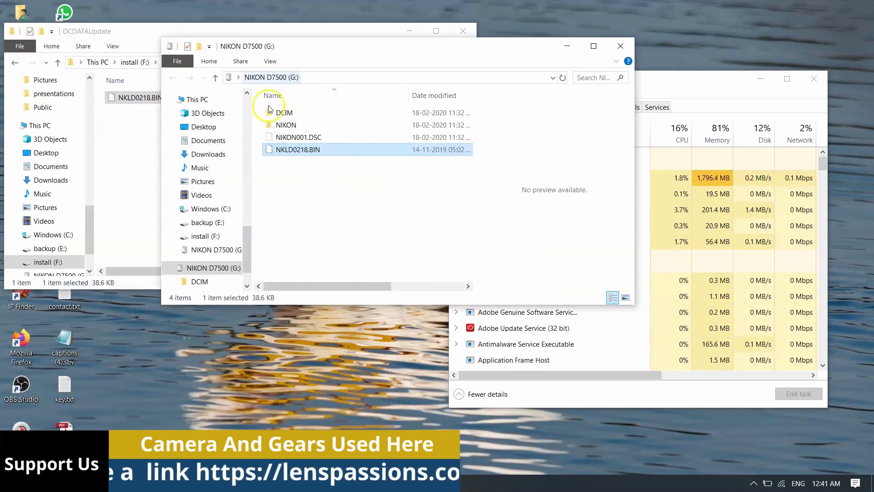
Reopen the NIKON D7500 (G:) card from This PC and check its NKLD0218.BIN against the DCDATAUpdate folder.
scroll(250, 240, "down", 1)
double_click(209, 222)
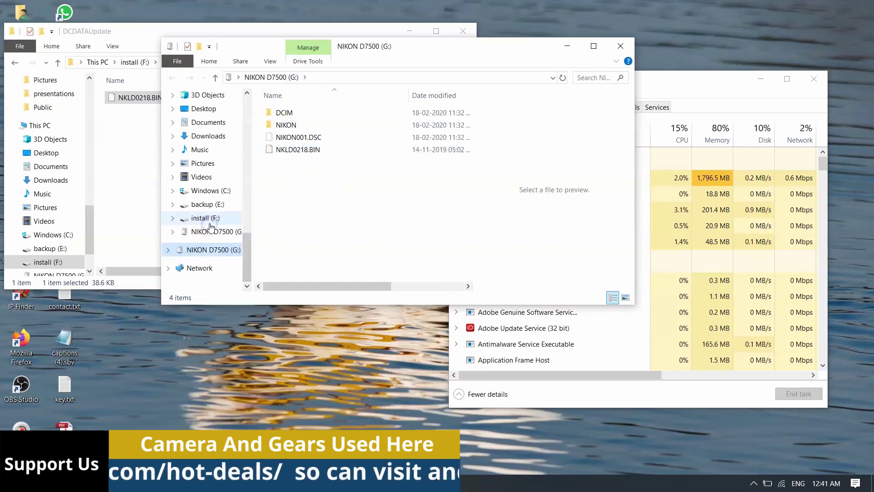
scroll(207, 201, "up", 2)
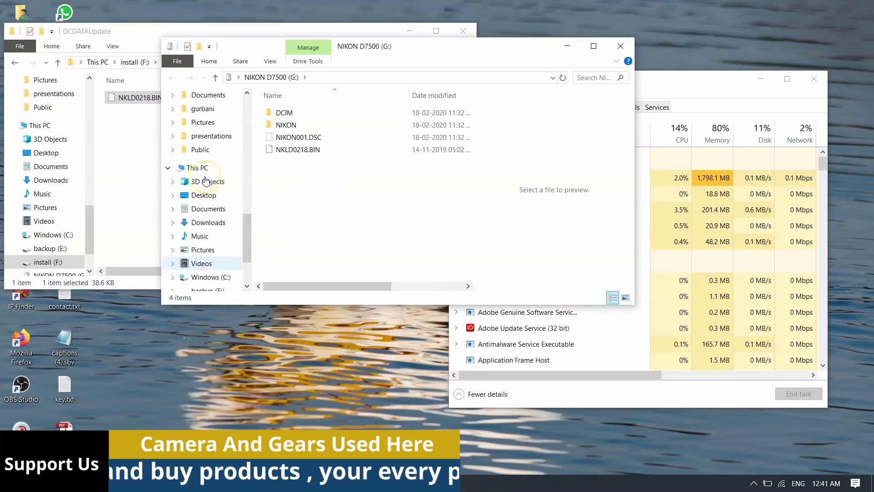
left_click(201, 167)
scroll(357, 168, "down", 6)
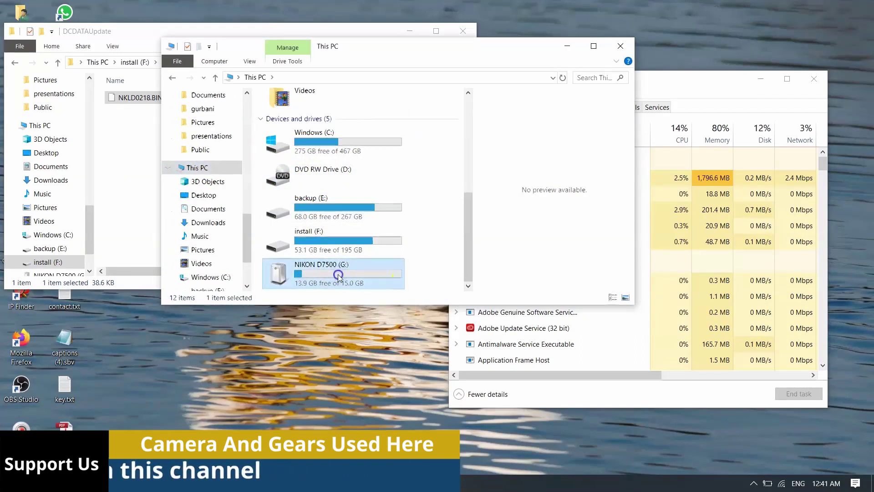
double_click(336, 275)
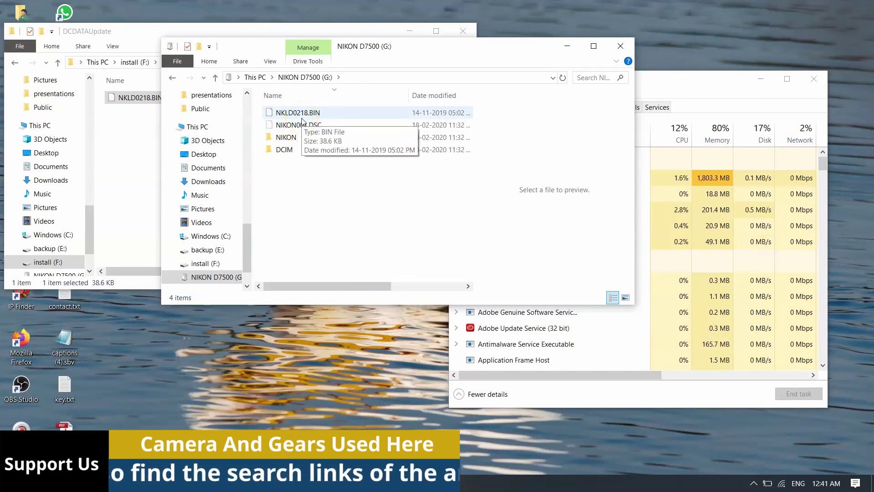
left_click(63, 430)
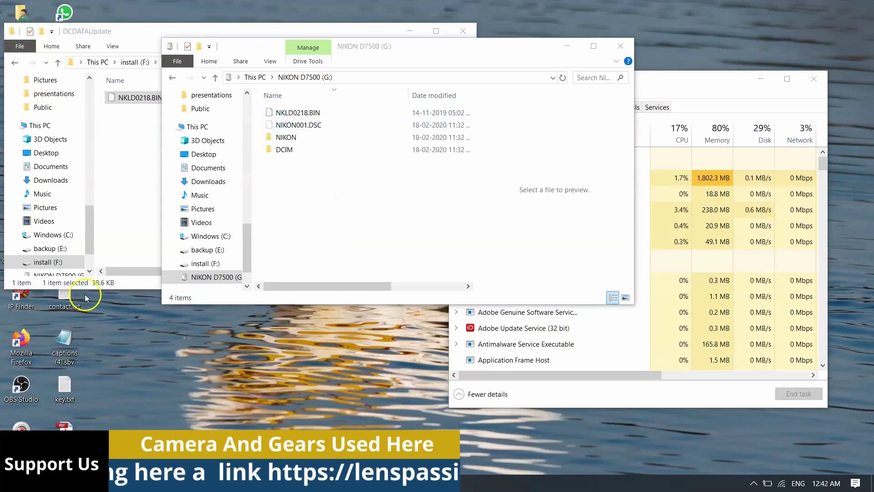
left_click(125, 150)
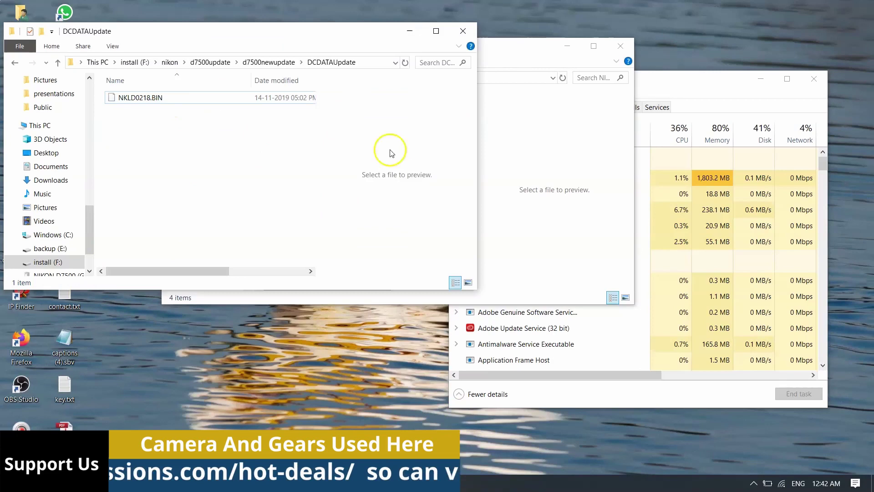
left_click(505, 170)
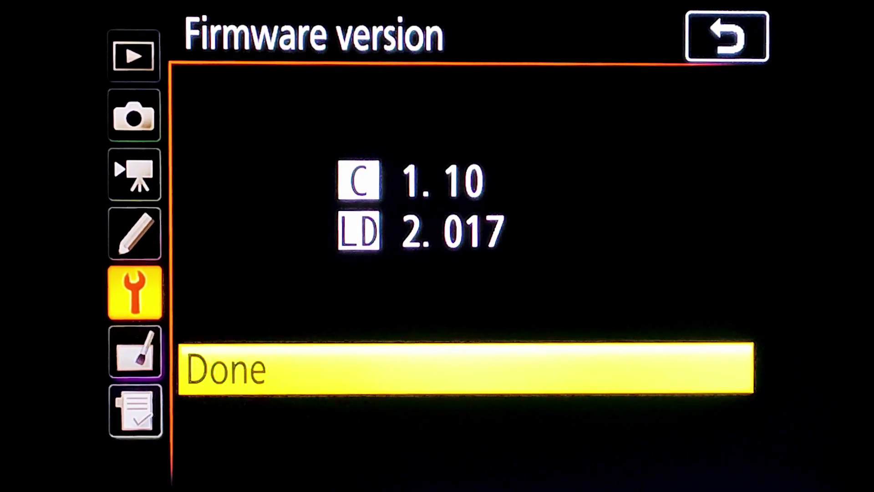
key("Return")
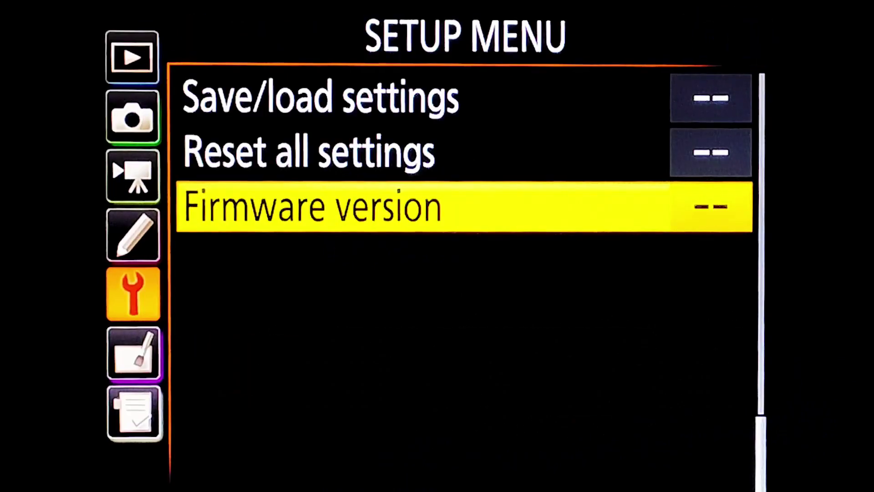
key("Return")
key("Down")
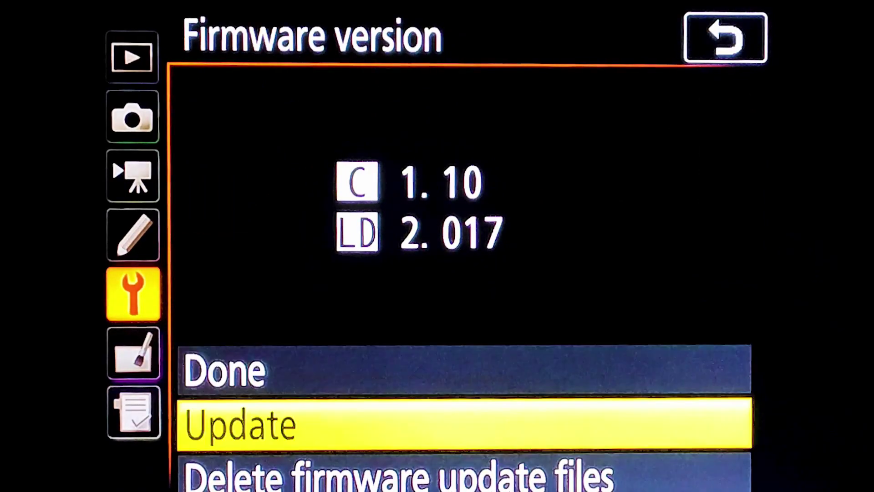
key("Return")
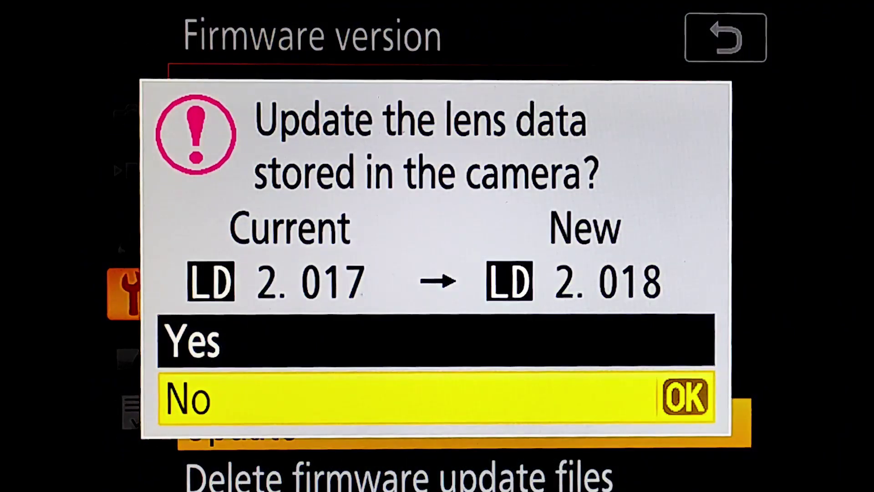
key("Return")
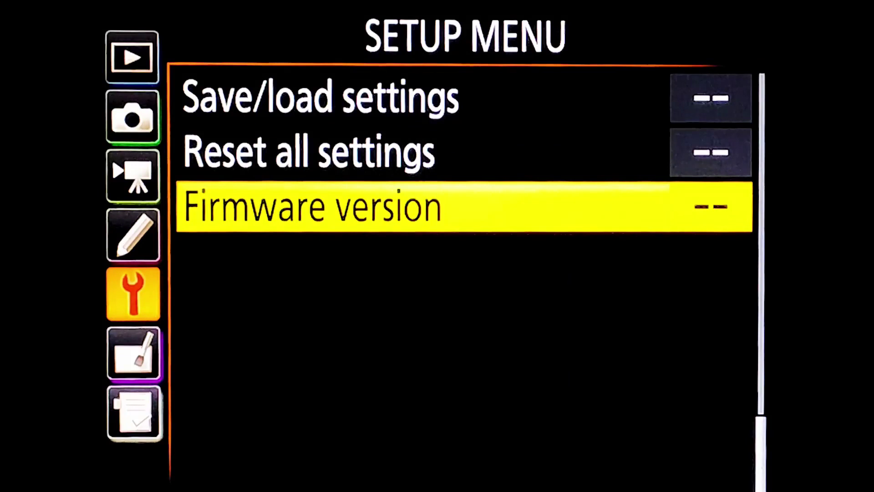
On the camera, run Update under Firmware version and accept the lens data update to LD 2.018.
key("Return")
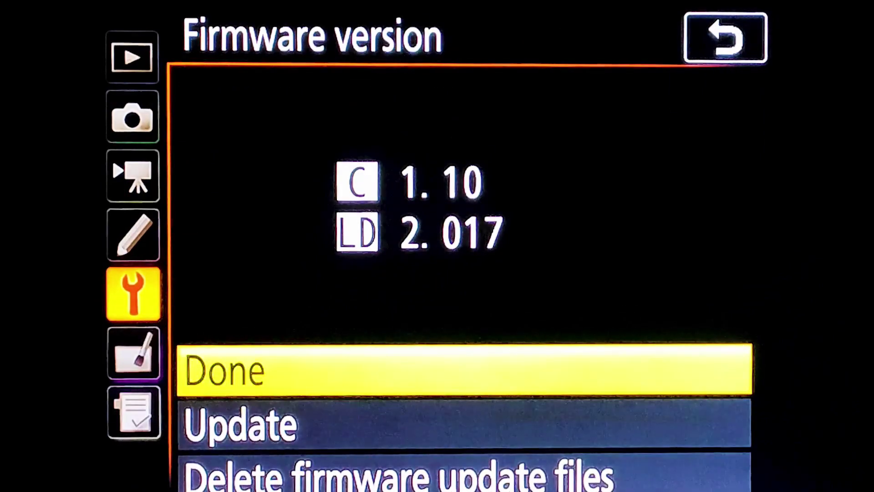
key("Down")
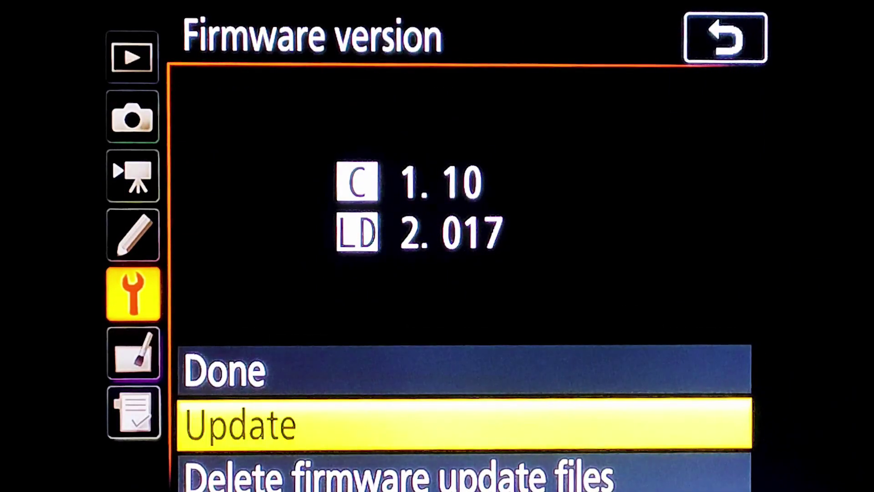
key("Return")
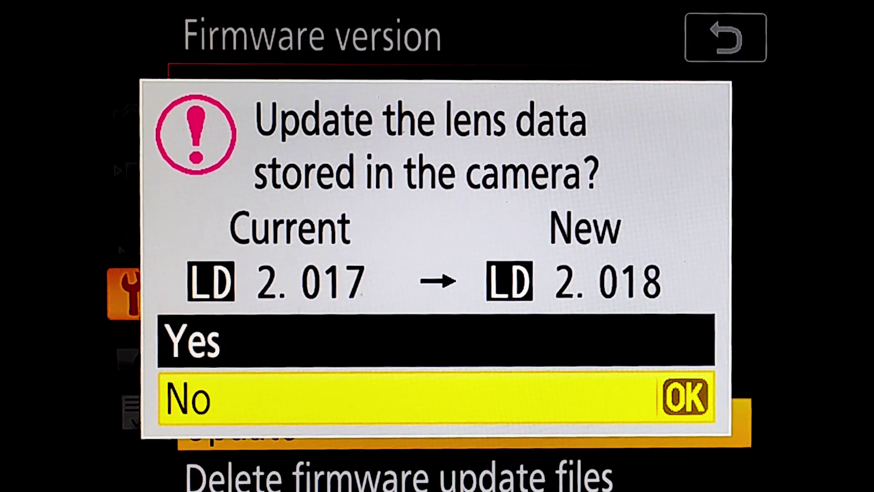
key("Up")
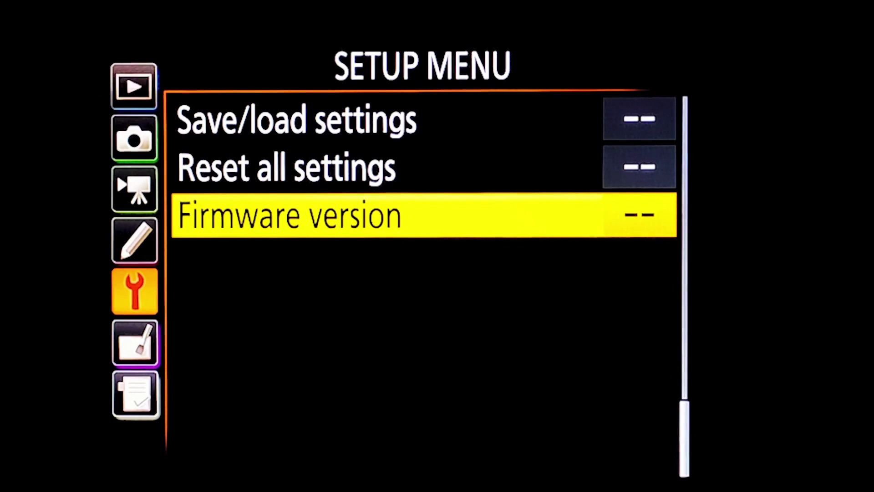
Delete the firmware update files for the camera-internal lens data in the camera's Firmware version settings.
key("Return")
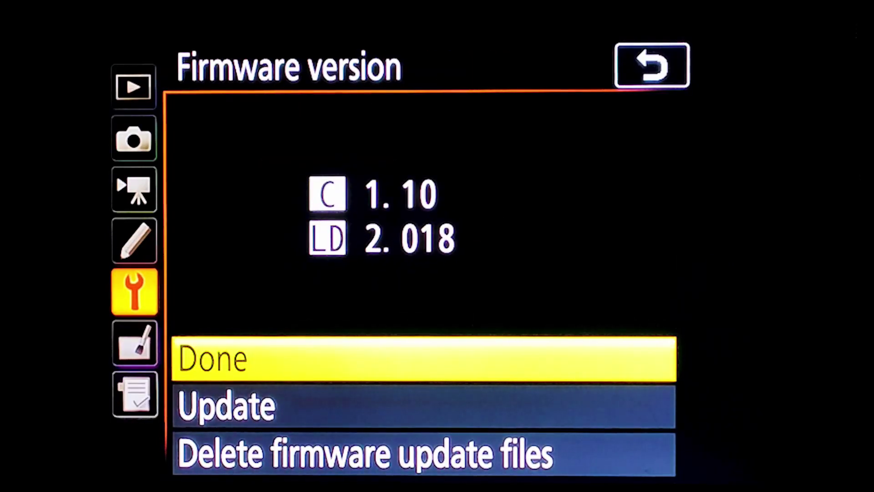
key("Down")
key("Down")
key("Return")
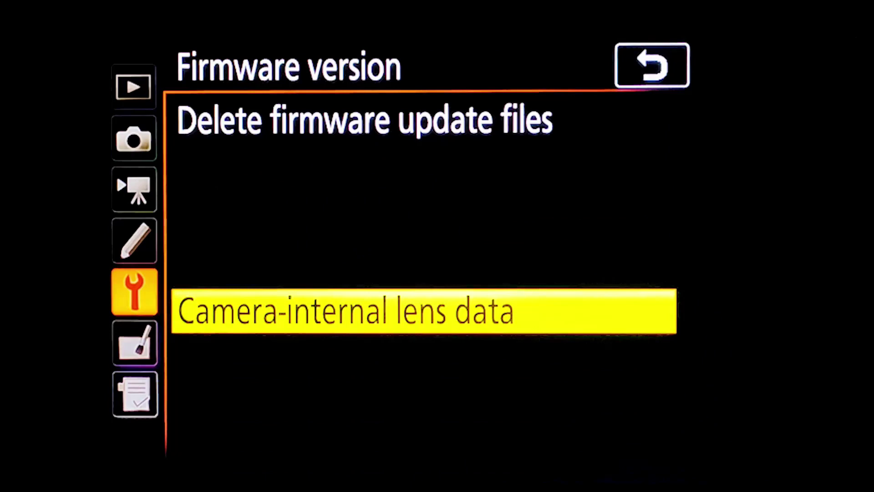
key("Return")
key("Up")
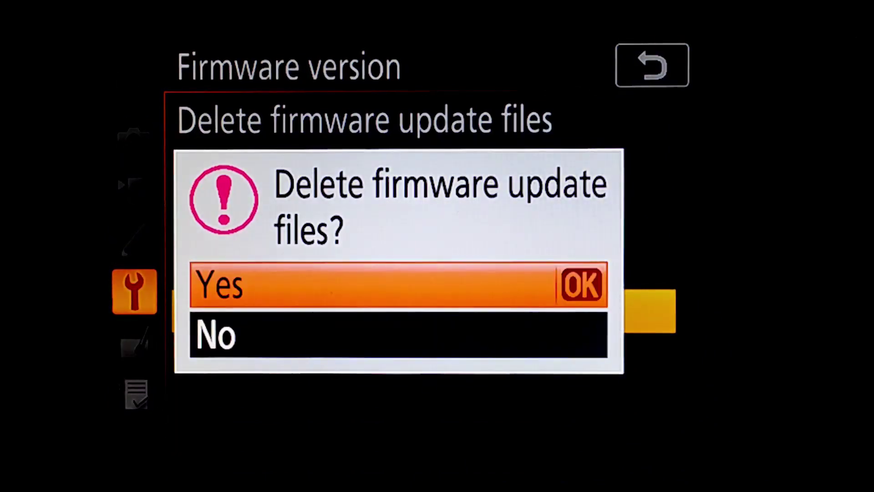